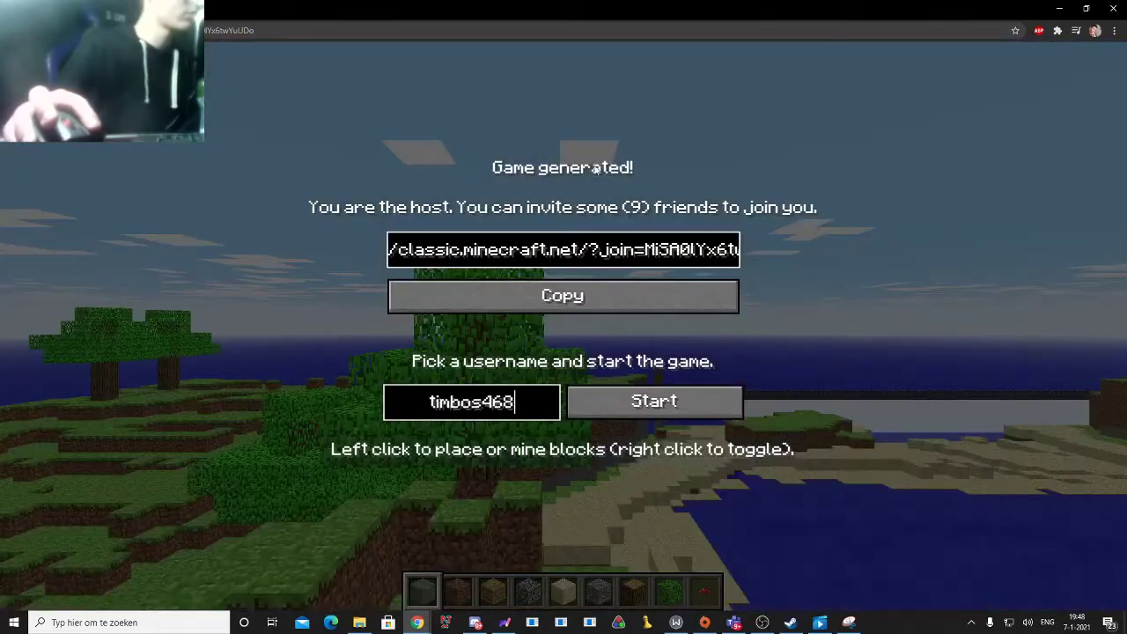
# Step: Launch Minecraft Classic with the chosen username to enter the grassy island world
pyautogui.click(671, 406)
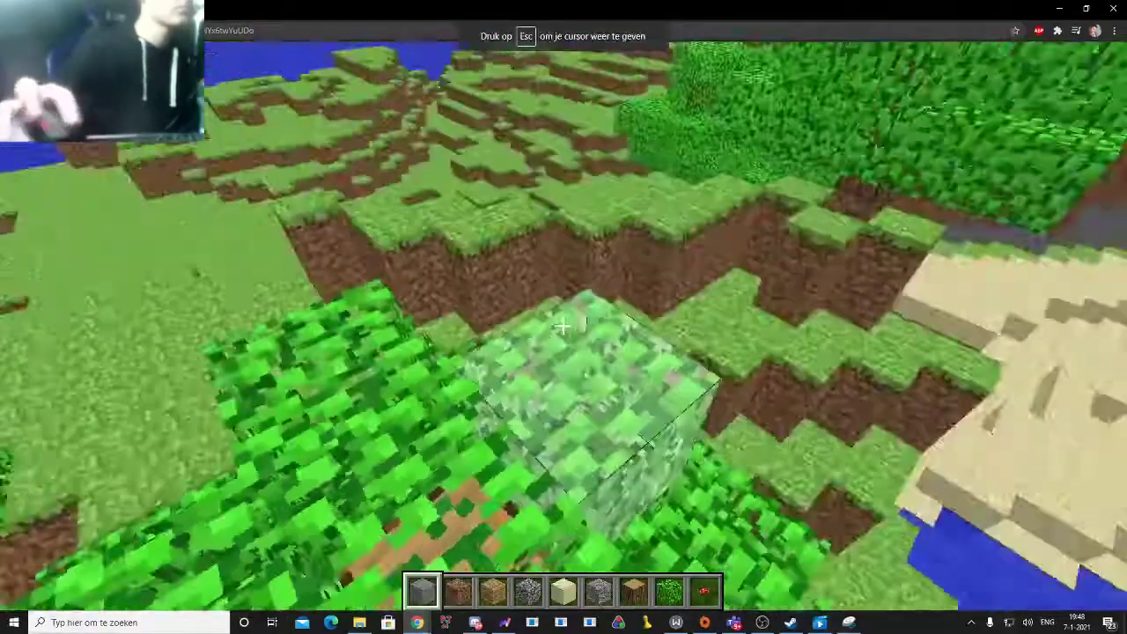